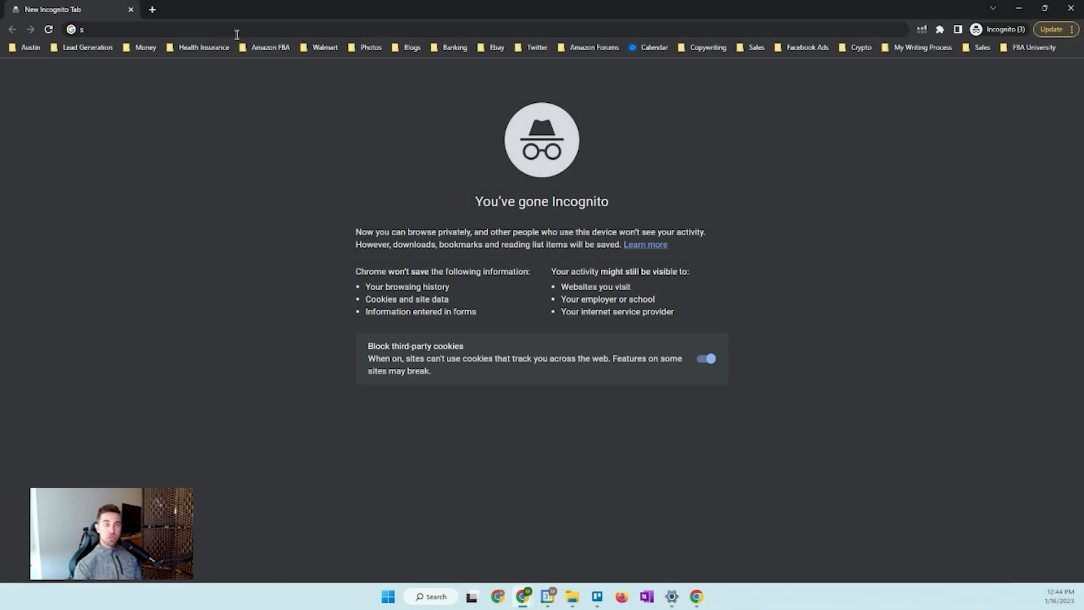
- Open the sell.amazon.com website
{"action": "left_click", "coordinate": [236, 34]}
{"action": "type", "text": "seol"}
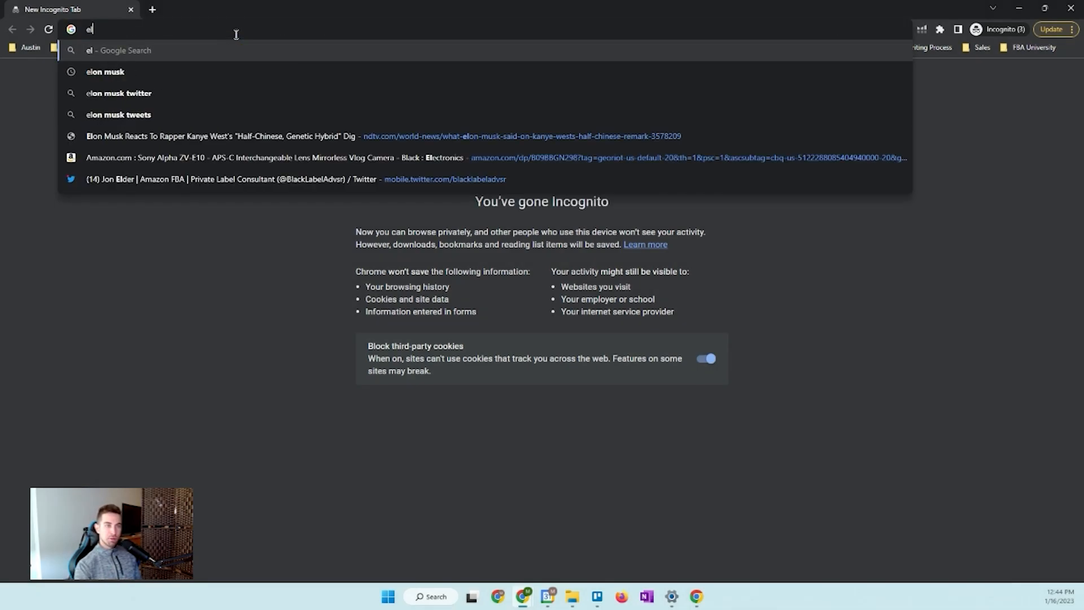
{"action": "key", "text": "BackSpace"}
{"action": "key", "text": "BackSpace"}
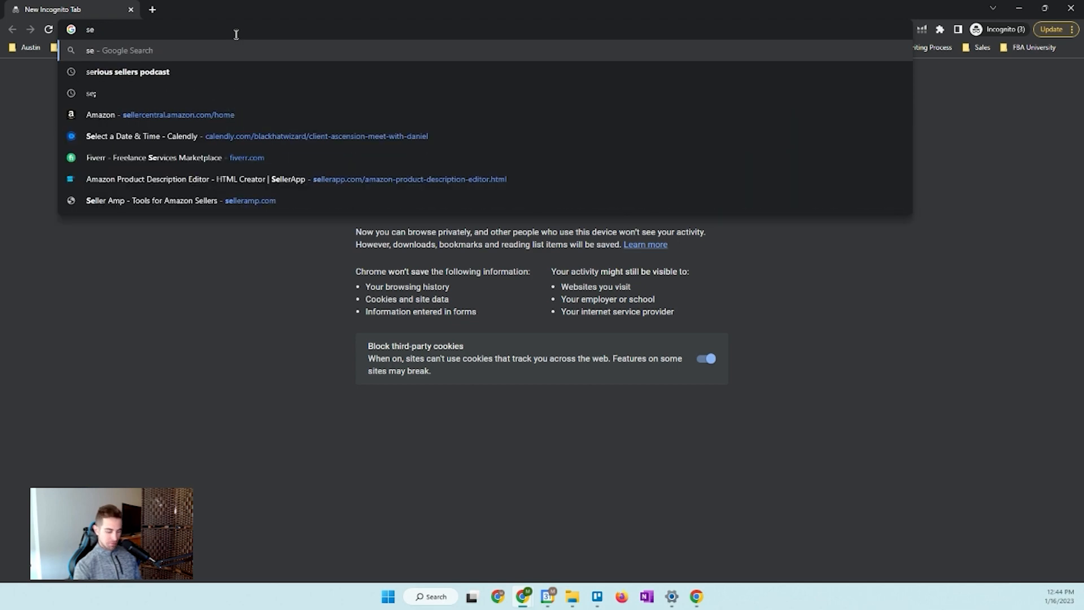
{"action": "type", "text": "ll.amazon.com"}
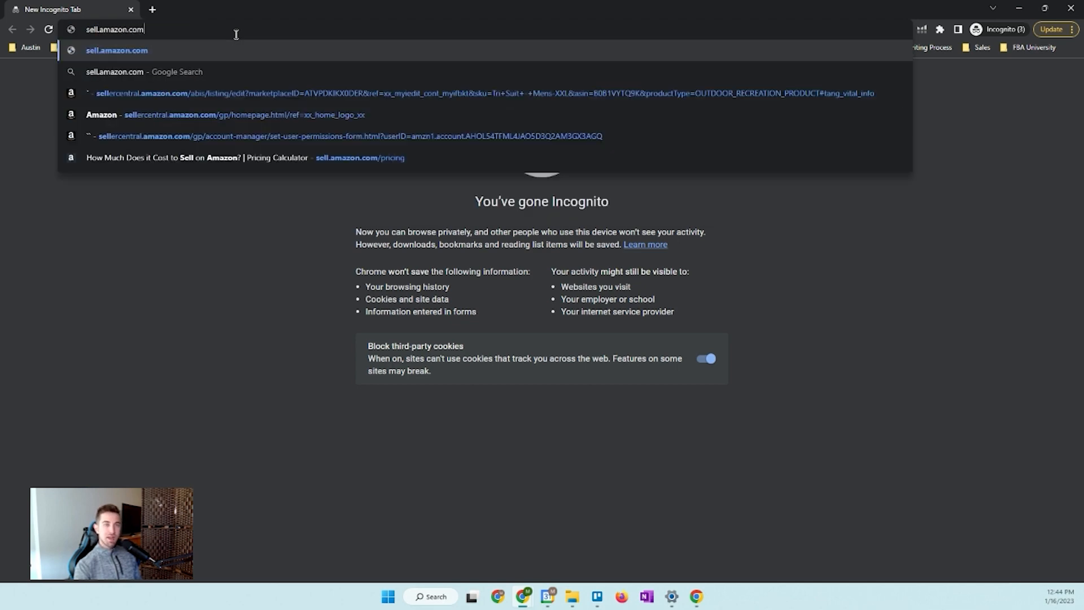
{"action": "key", "text": "Return"}
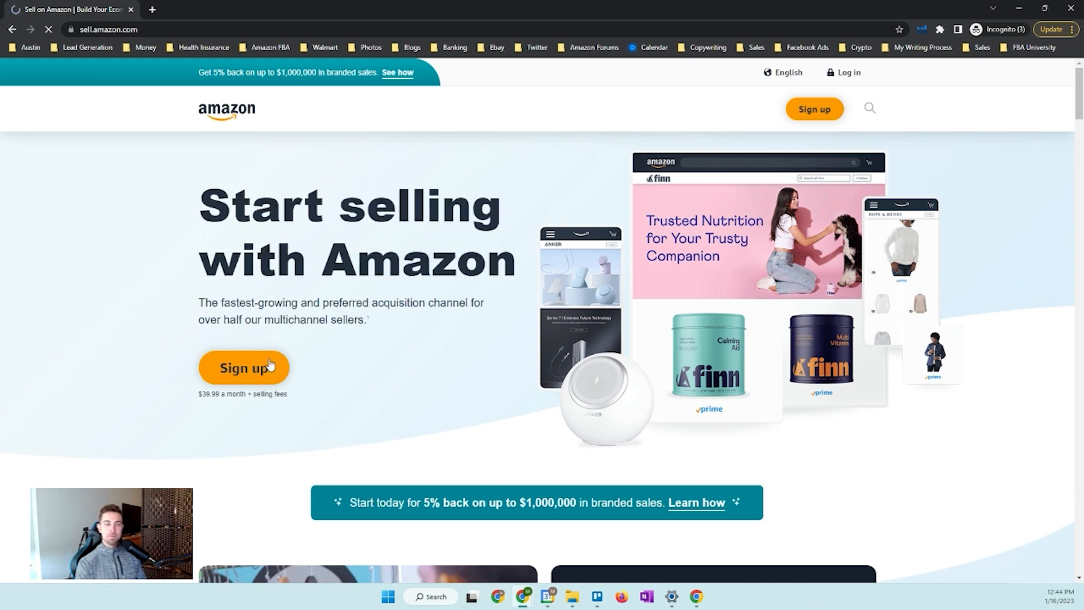
- Start the Amazon seller sign-up and choose to create a new Amazon account
{"action": "left_click", "coordinate": [236, 363]}
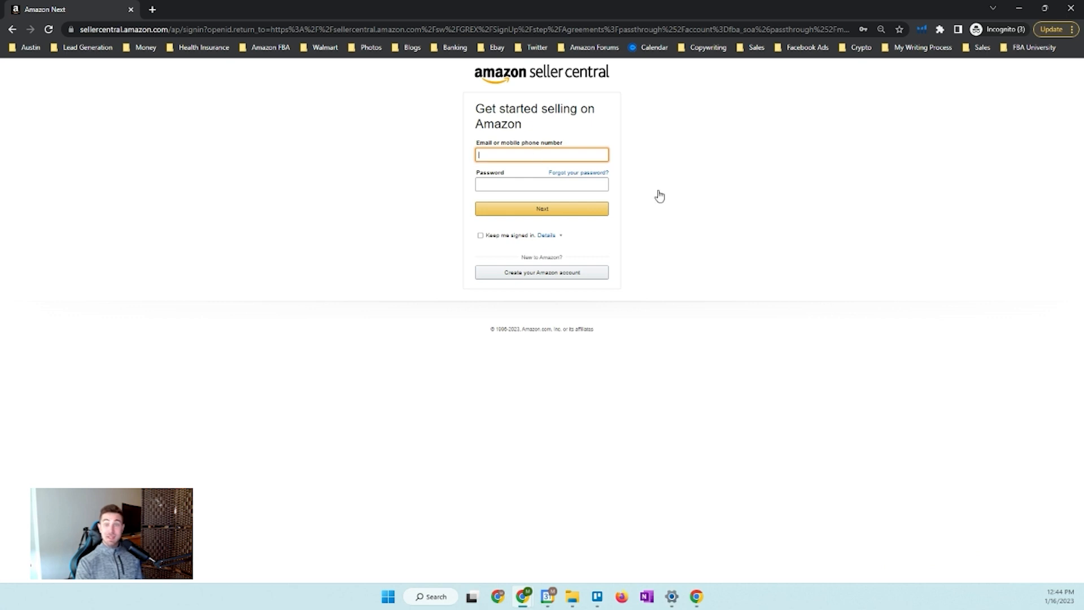
{"action": "key", "text": "ctrl+plus"}
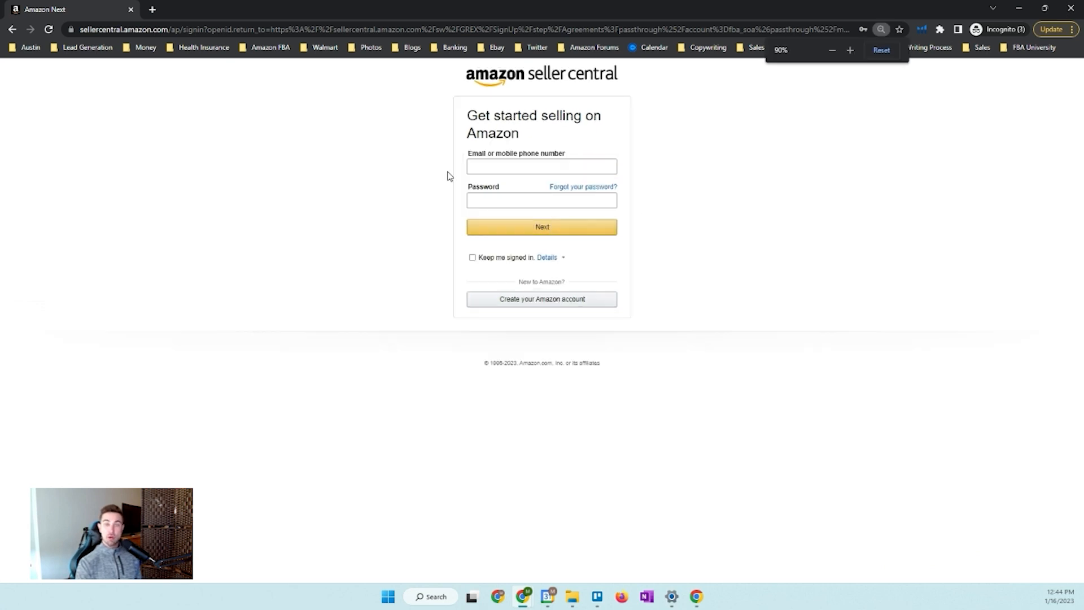
{"action": "left_click", "coordinate": [545, 307]}
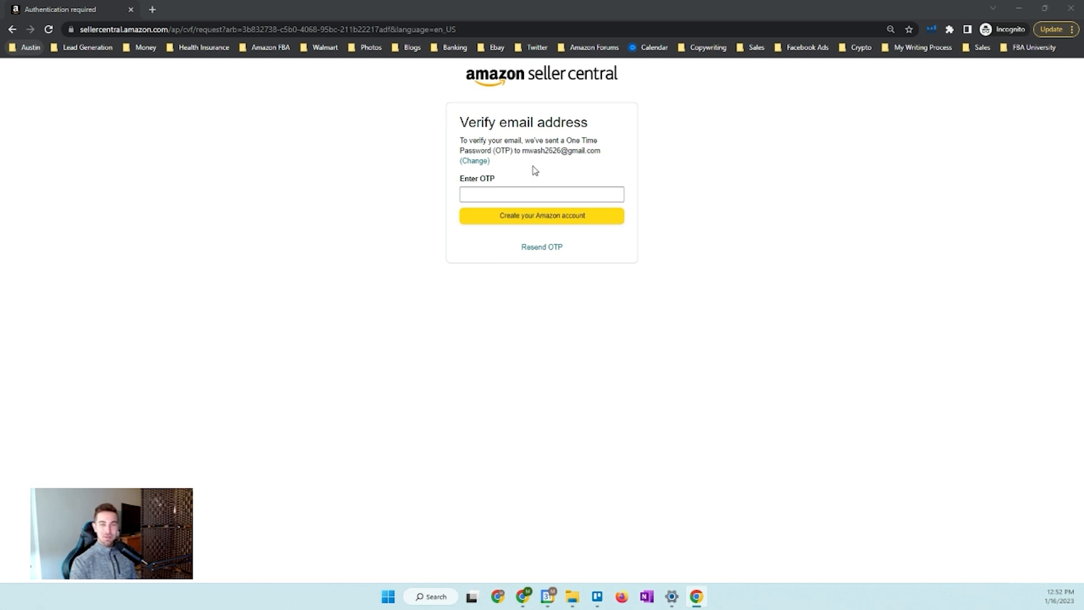
- Enter the one-time password sent by e-mail, create the Amazon account and begin the seller registration
{"action": "left_click", "coordinate": [488, 191]}
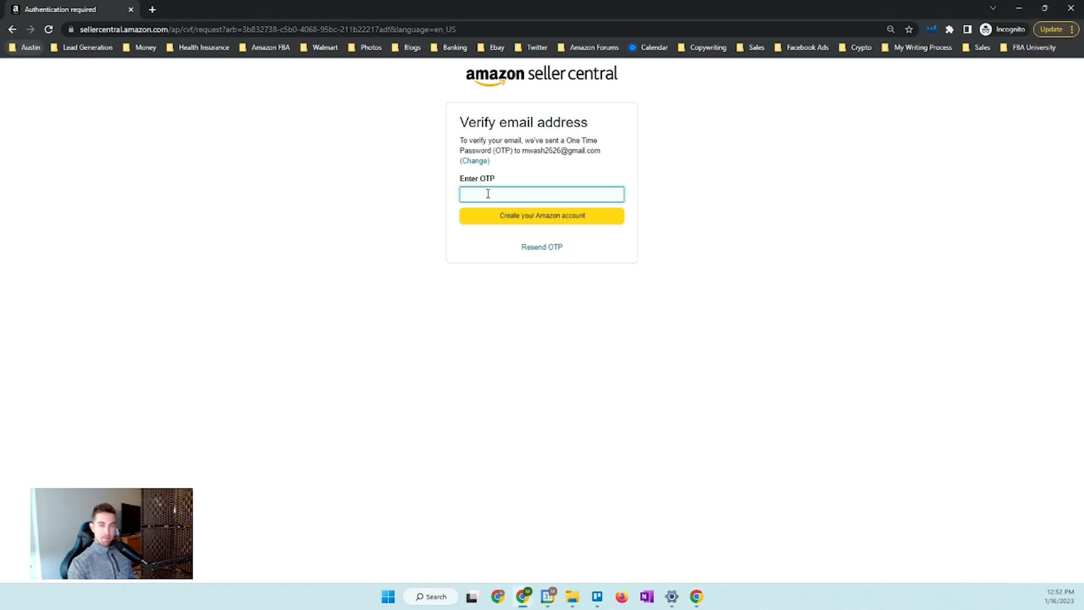
{"action": "key", "text": "ctrl+v"}
{"action": "left_click", "coordinate": [552, 217]}
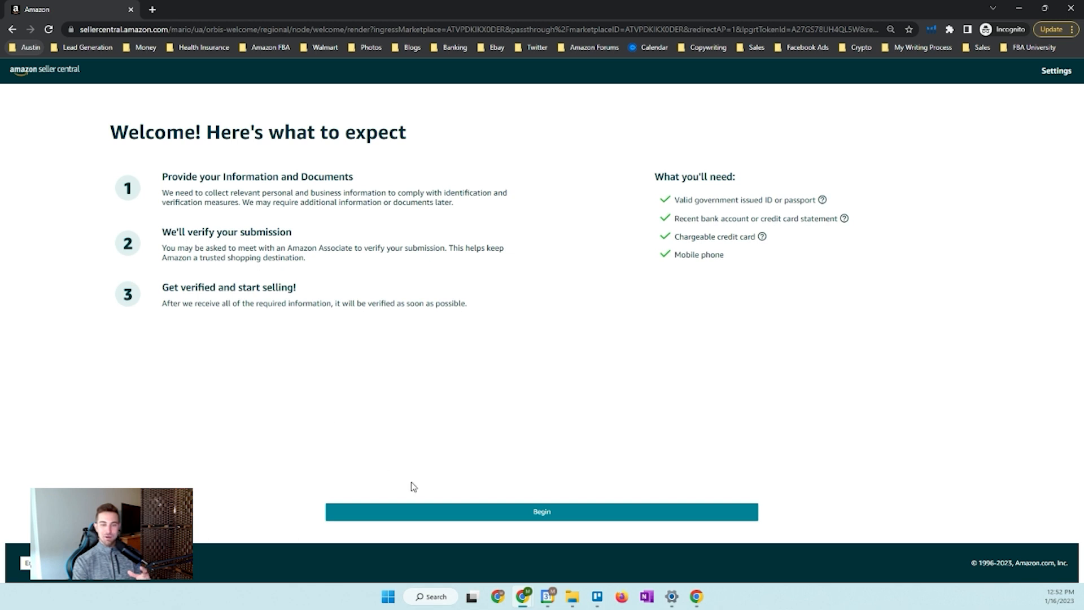
{"action": "left_click", "coordinate": [538, 516]}
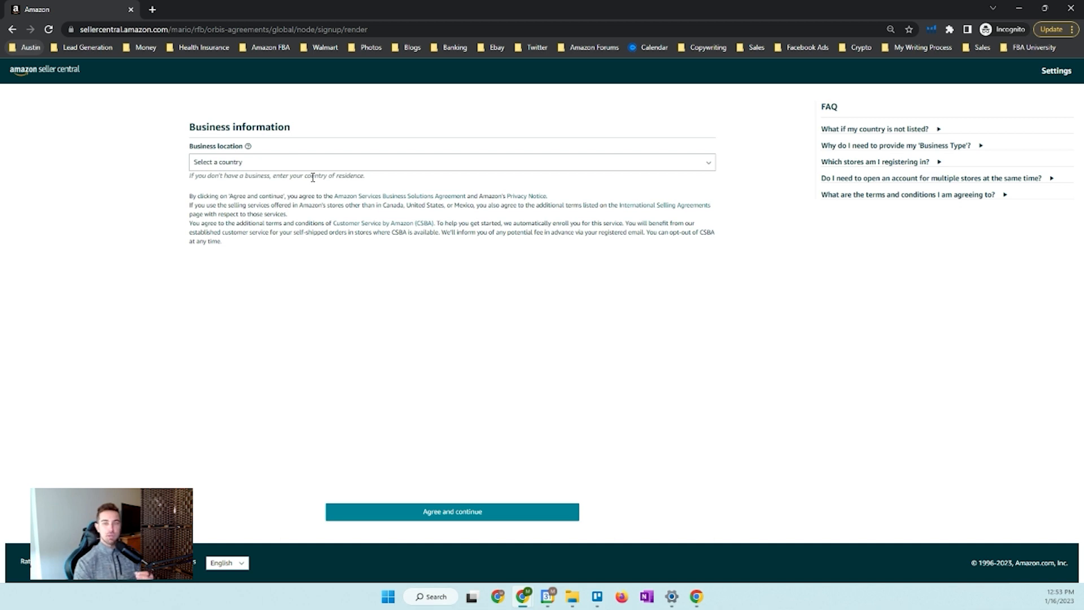
- Set the business location to United States
{"action": "left_click", "coordinate": [317, 164]}
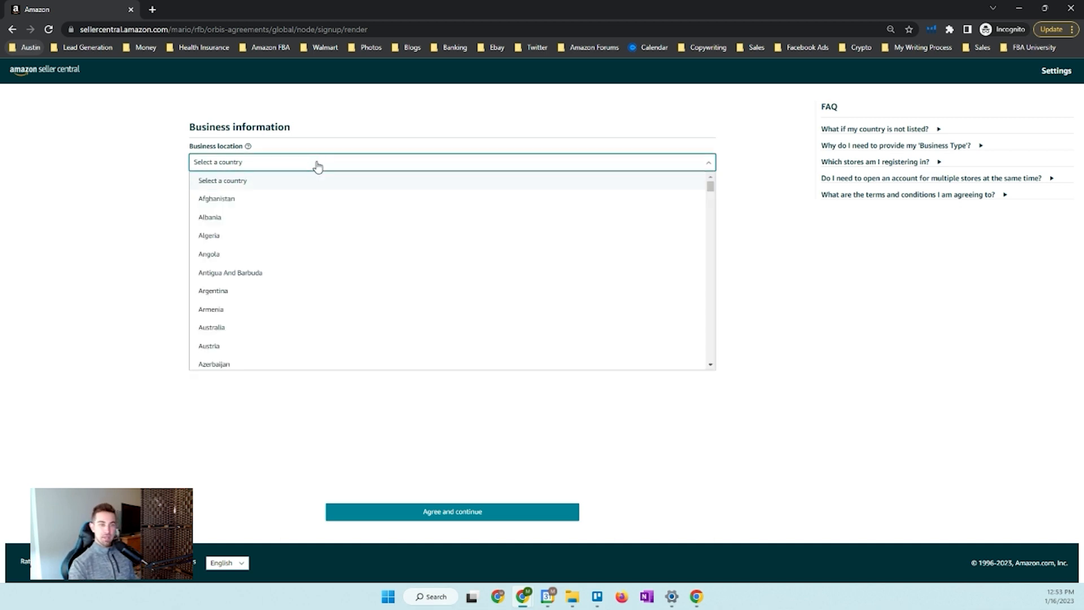
{"action": "left_click", "coordinate": [317, 165]}
{"action": "left_click", "coordinate": [327, 165]}
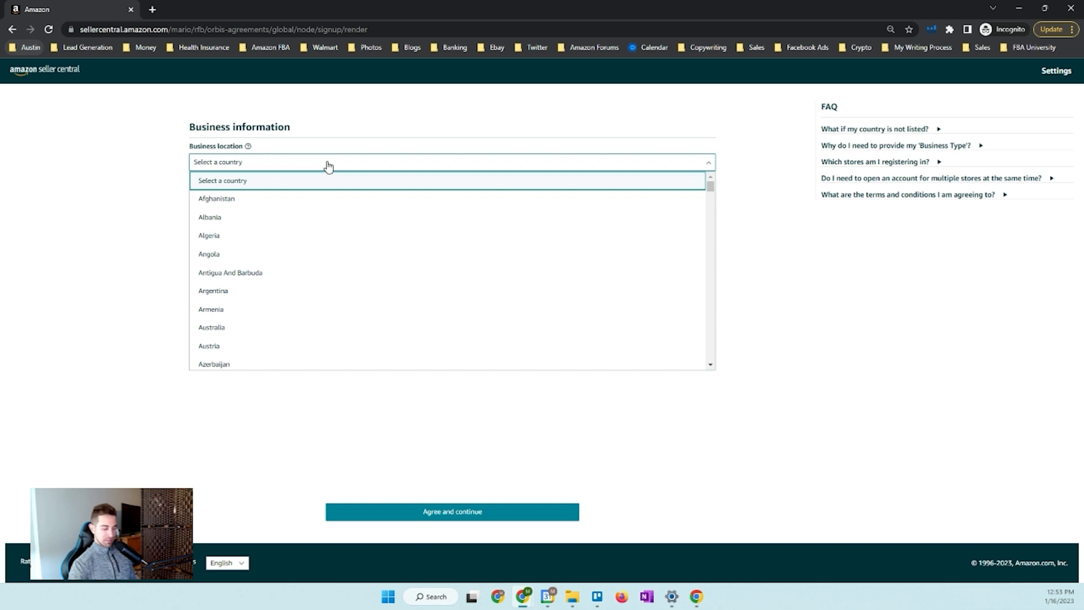
{"action": "type", "text": "un"}
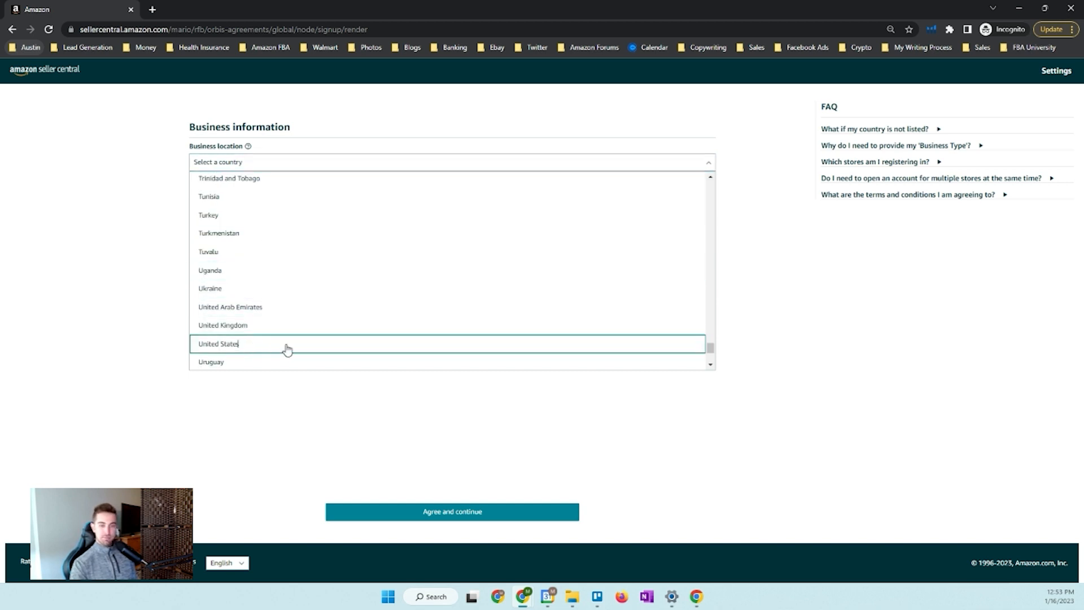
{"action": "left_click", "coordinate": [286, 346]}
- Set the business type to "None, I am an individual" and go to the first name field
{"action": "left_click", "coordinate": [249, 207]}
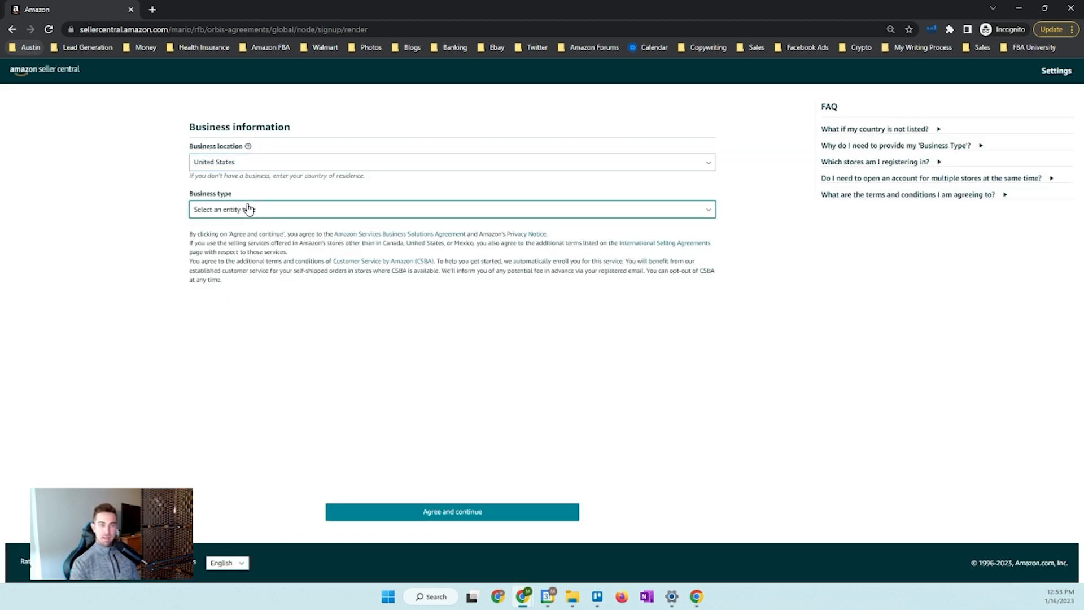
{"action": "left_click", "coordinate": [154, 195]}
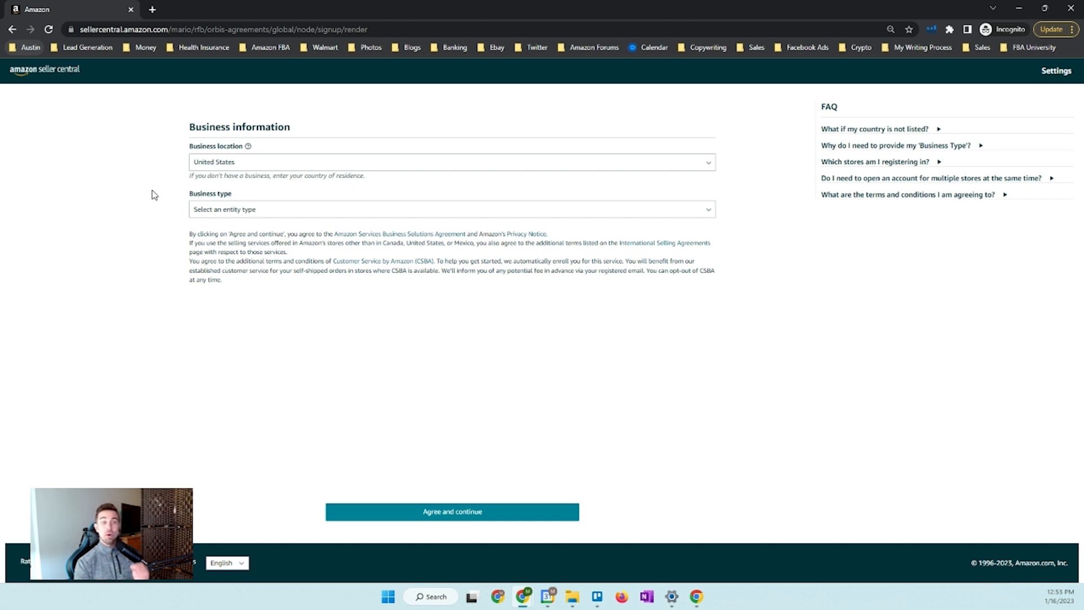
{"action": "left_click", "coordinate": [229, 208]}
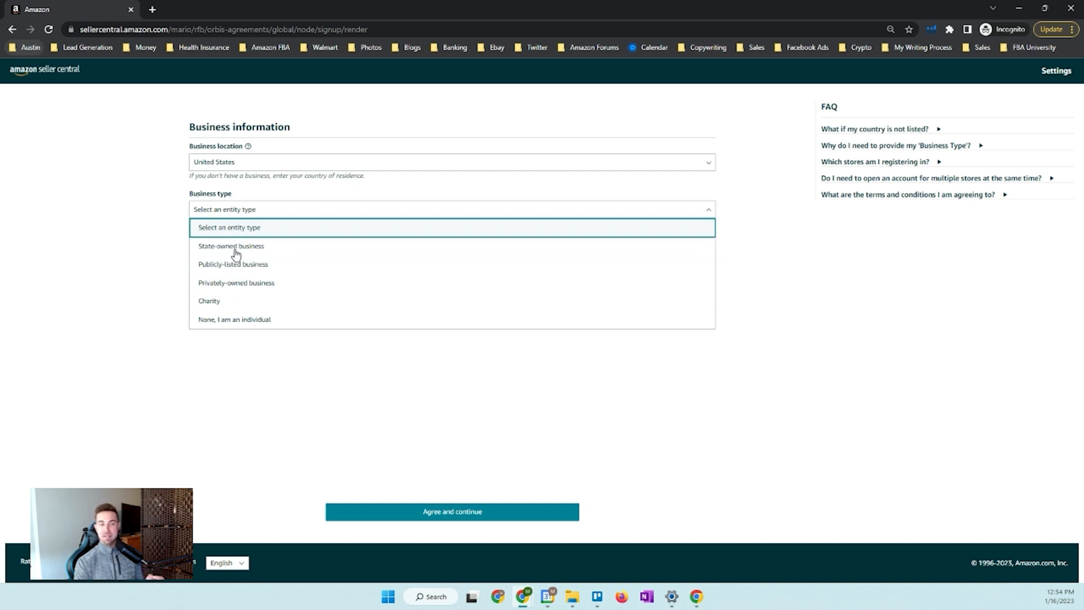
{"action": "left_click", "coordinate": [240, 318]}
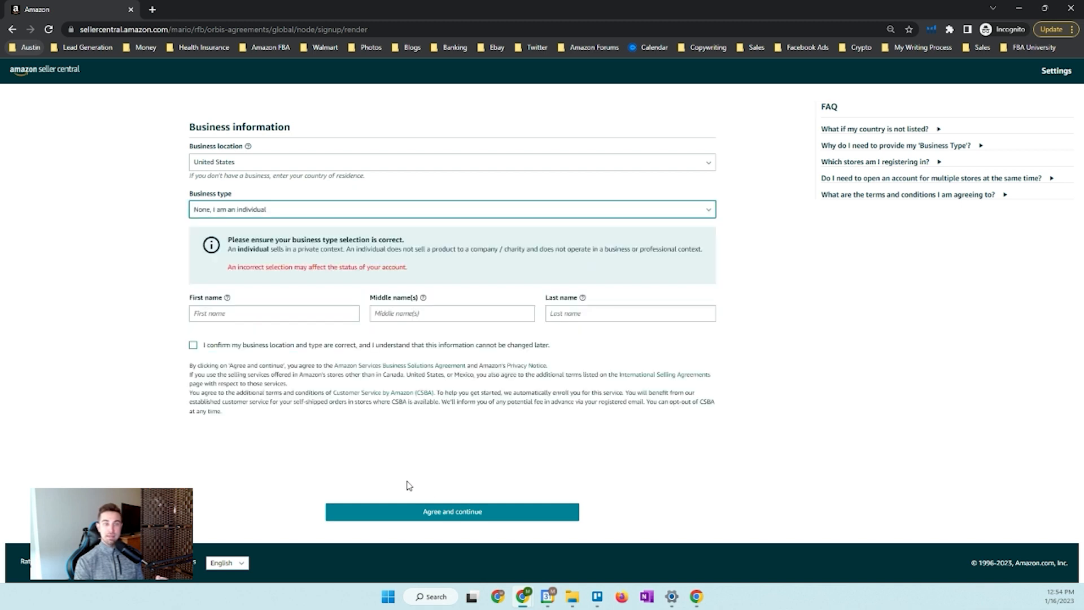
{"action": "left_click", "coordinate": [248, 313]}
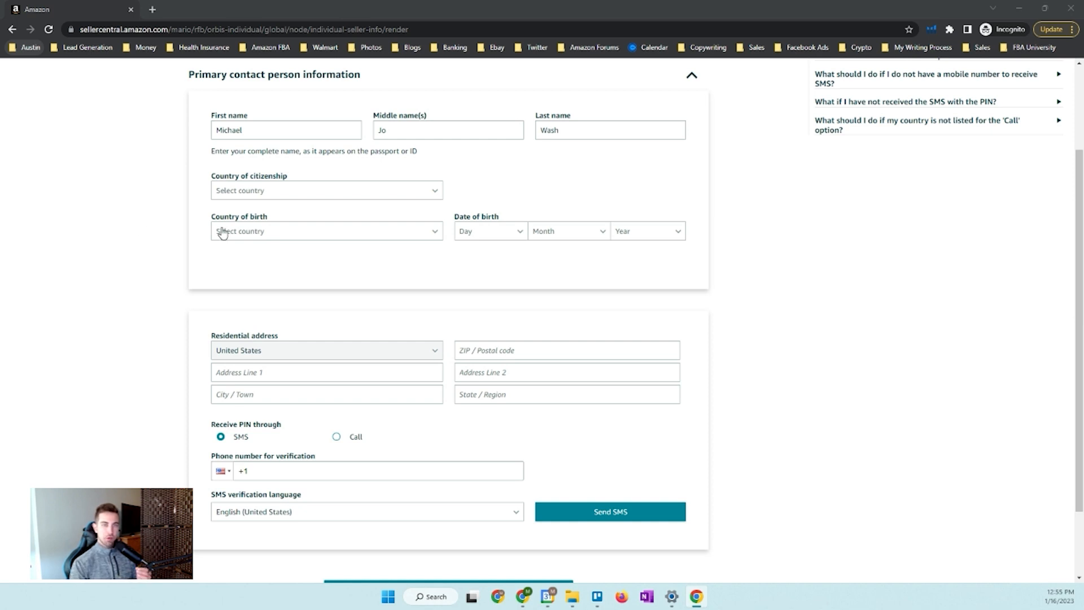
- Look over the primary contact, residential address and phone verification fields of the seller information form
{"action": "scroll", "coordinate": [223, 229], "scroll_direction": "up", "scroll_amount": 2}
{"action": "scroll", "coordinate": [225, 229], "scroll_direction": "down", "scroll_amount": 1}
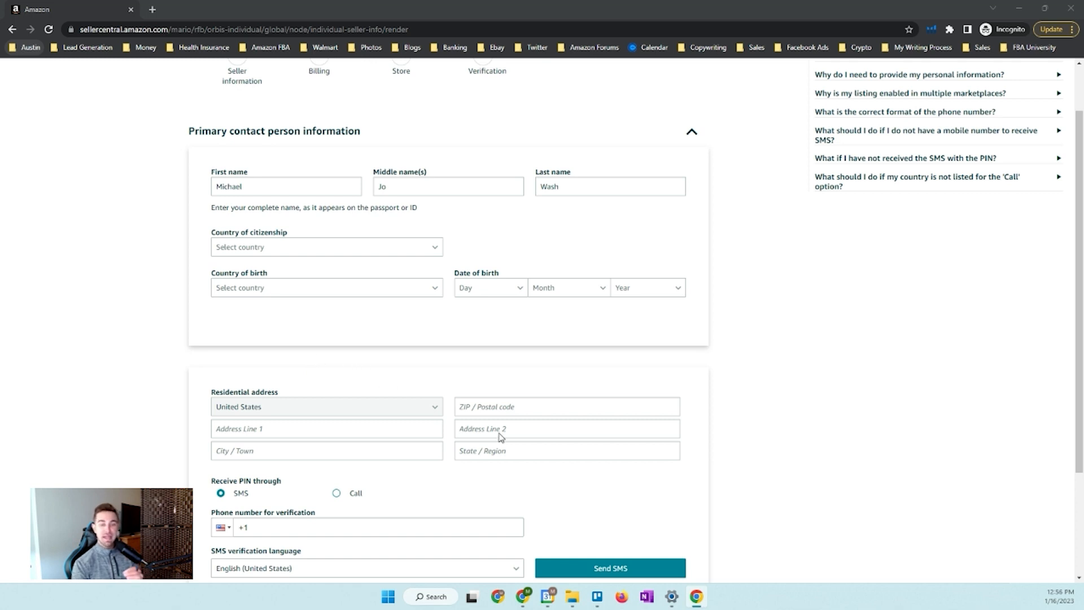
{"action": "scroll", "coordinate": [440, 378], "scroll_direction": "down", "scroll_amount": 3}
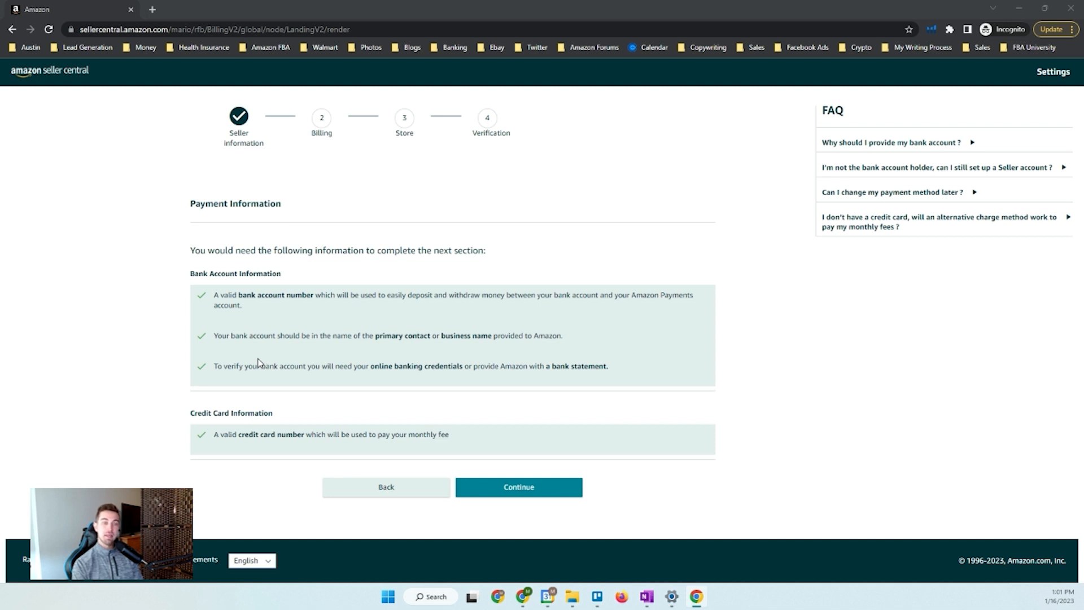
- Review the bank account and credit card requirements on the payment information page and continue to the billing section
{"action": "left_click_drag", "start_coordinate": [230, 371], "coordinate": [465, 380]}
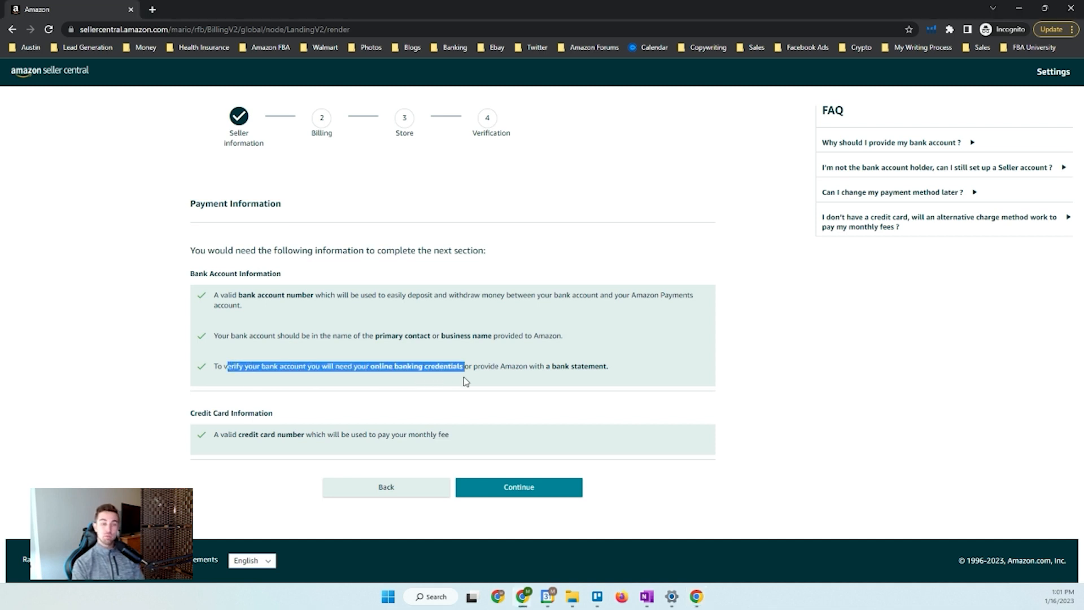
{"action": "left_click", "coordinate": [415, 382]}
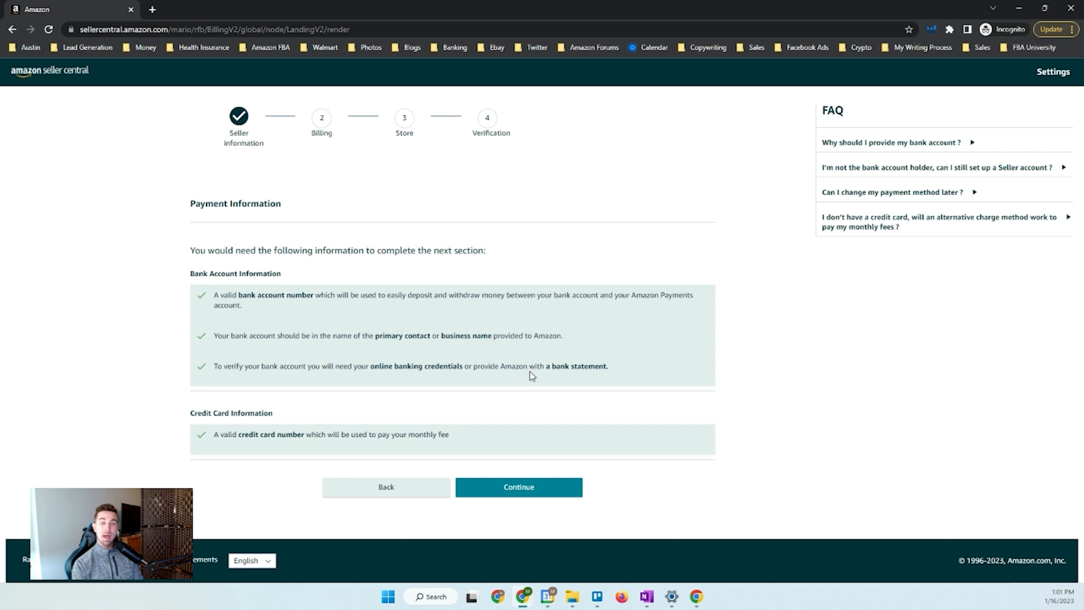
{"action": "left_click_drag", "start_coordinate": [616, 370], "coordinate": [554, 370]}
{"action": "left_click", "coordinate": [555, 371]}
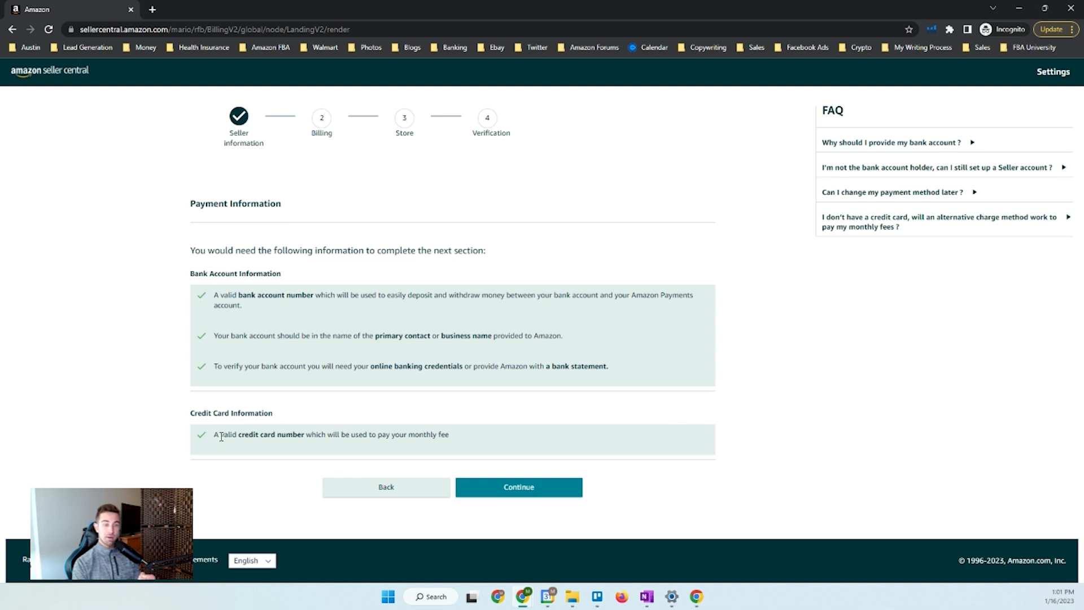
{"action": "left_click_drag", "start_coordinate": [221, 436], "coordinate": [344, 435]}
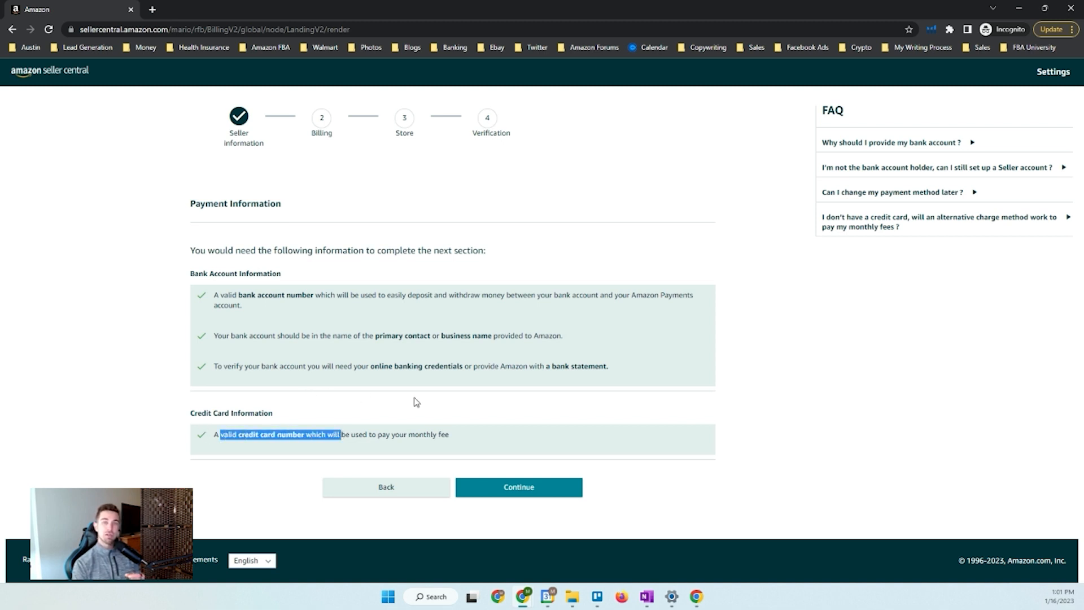
{"action": "left_click", "coordinate": [680, 429]}
{"action": "left_click", "coordinate": [537, 492]}
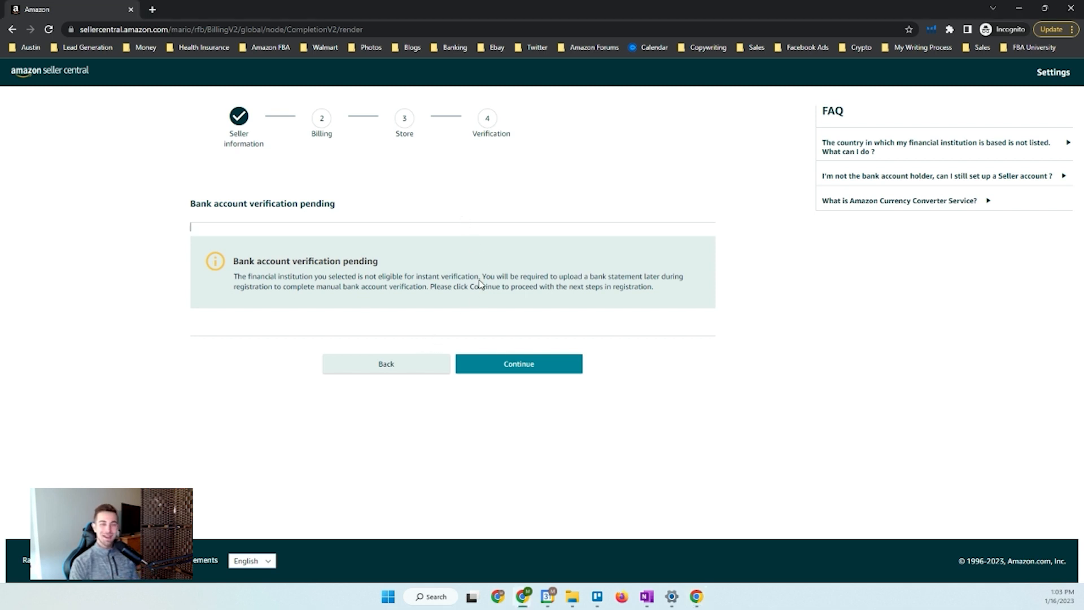
- Continue past the bank account verification notice and look over the credit card details form
{"action": "left_click", "coordinate": [520, 364]}
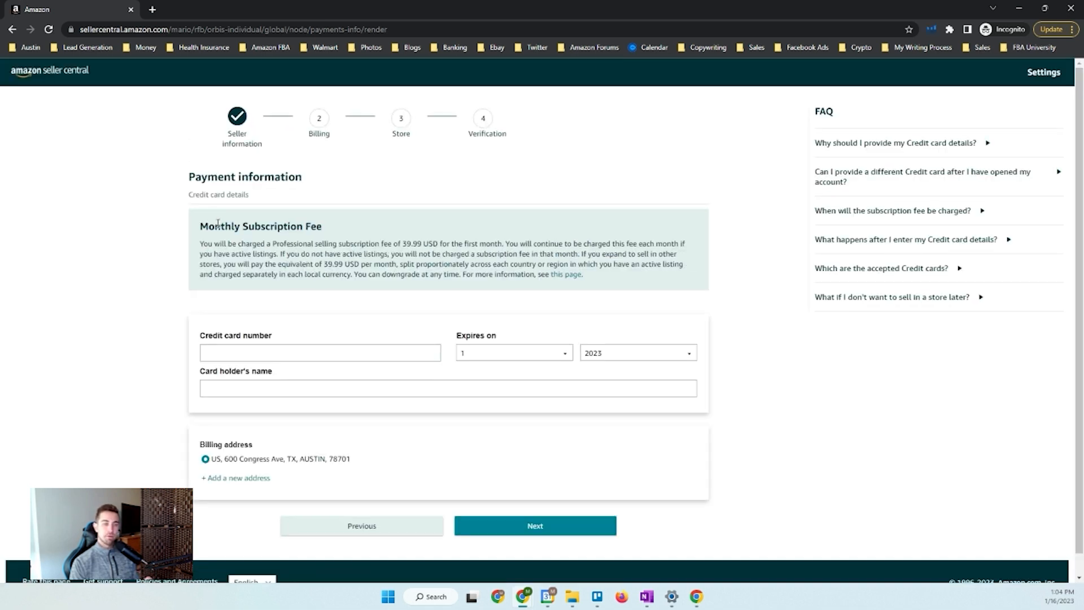
{"action": "scroll", "coordinate": [193, 384], "scroll_direction": "down", "scroll_amount": 1}
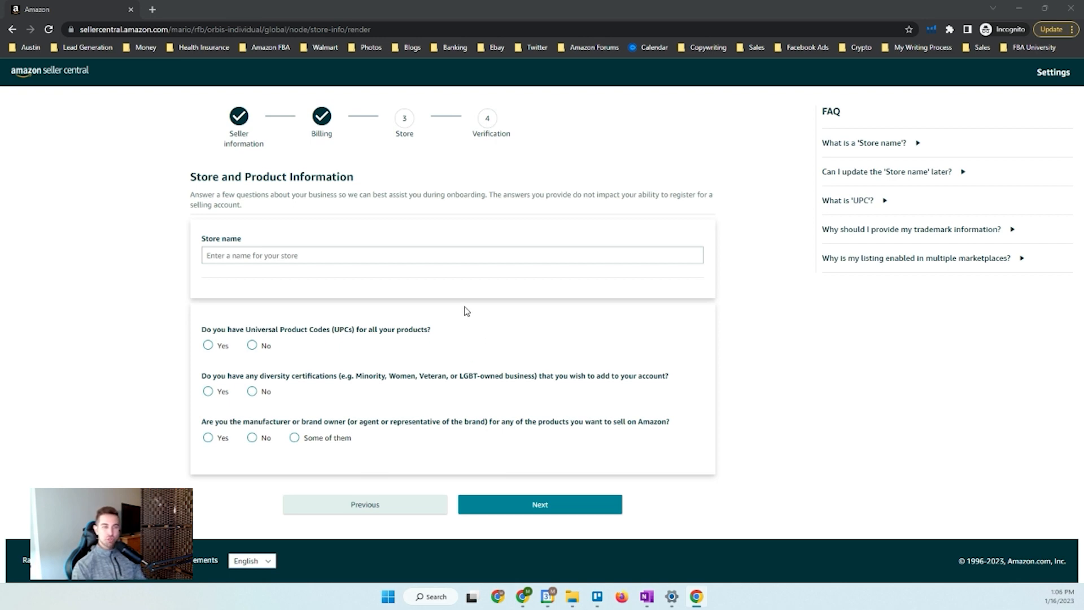
- Name the store with the seller's first name followed by "s Clubhouse"
{"action": "left_click", "coordinate": [448, 260]}
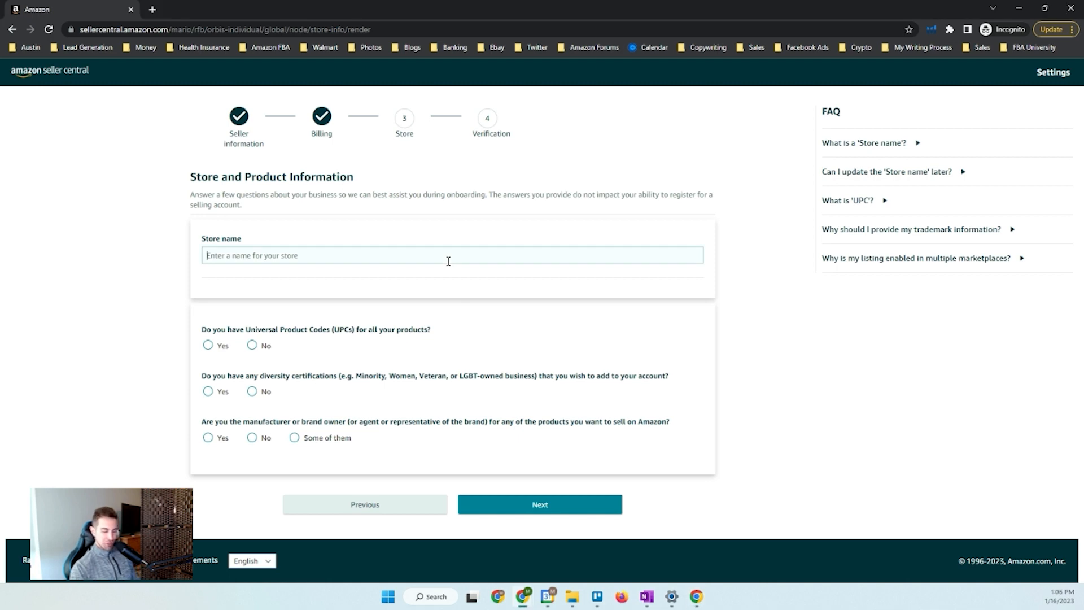
{"action": "type", "text": "Michael"}
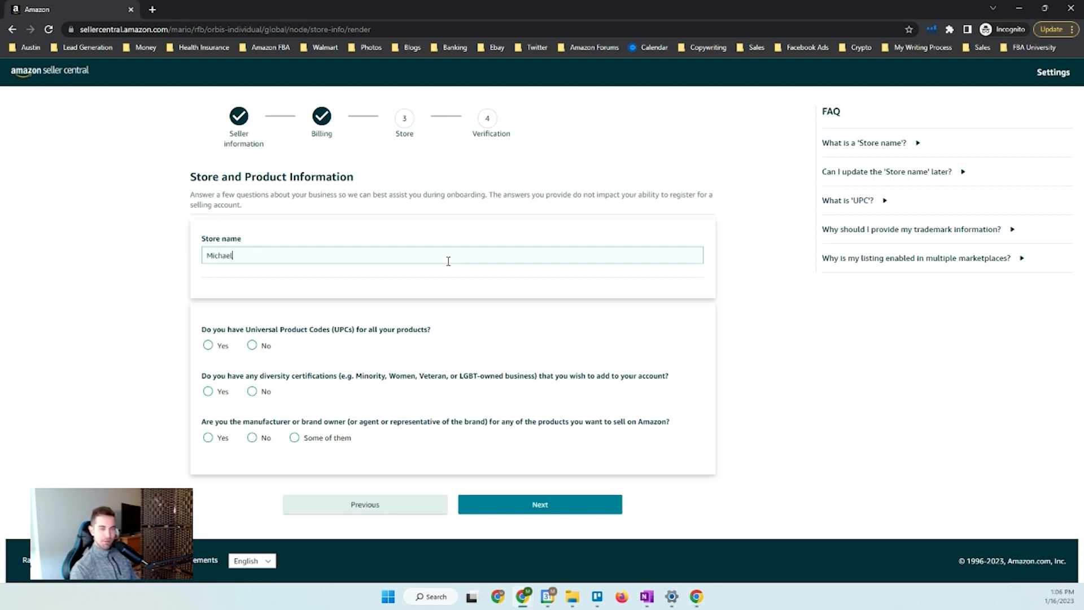
{"action": "type", "text": "s Clubhouse"}
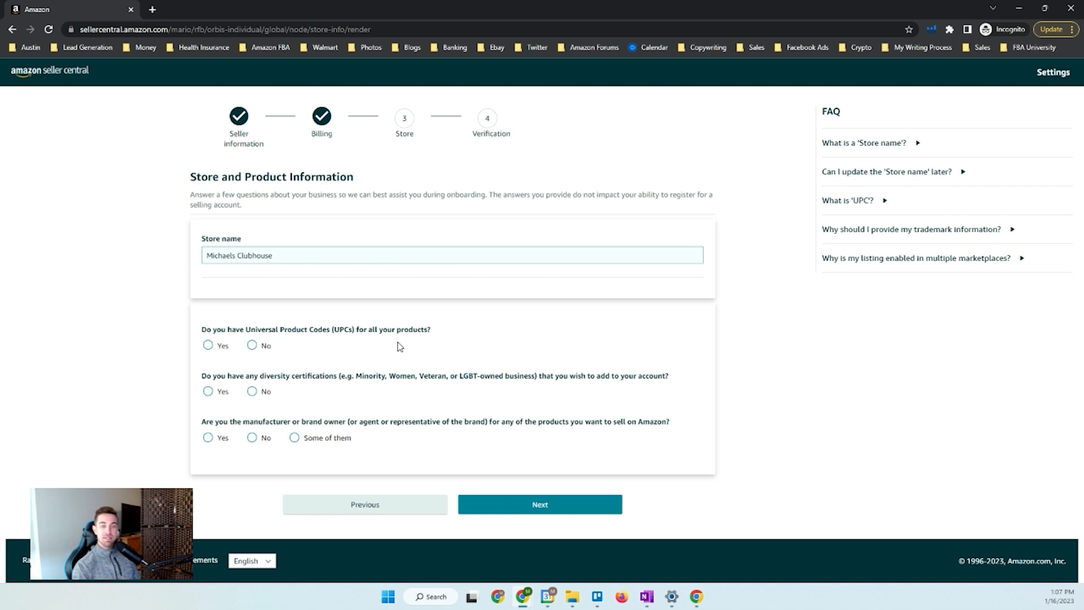
- Answer Yes for UPCs, No for diversity certifications, Yes for brand ownership and No for a registered trademark, and submit the store information
{"action": "left_click", "coordinate": [211, 347]}
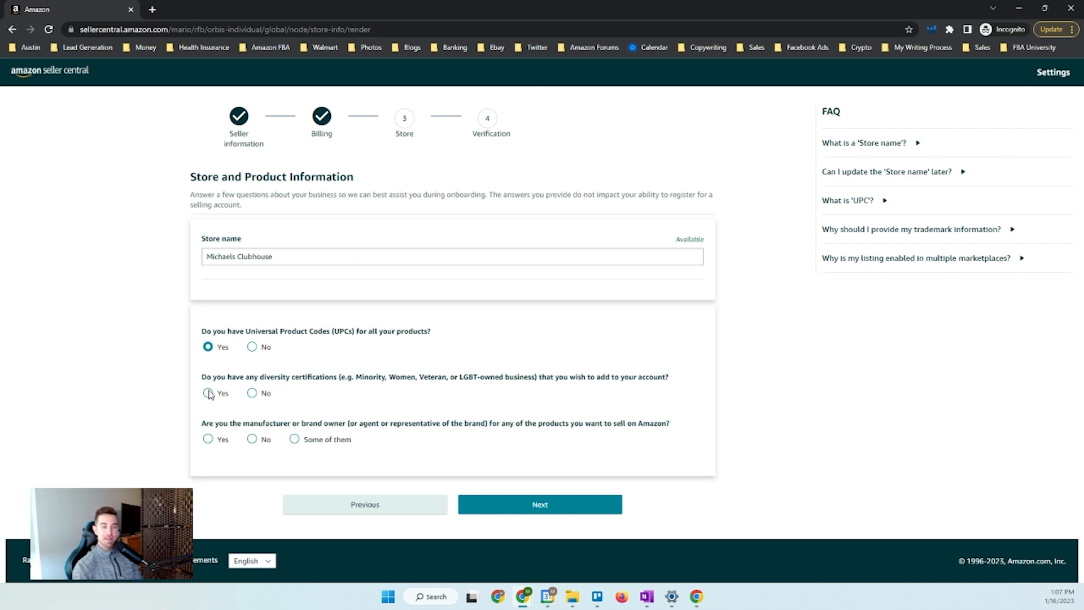
{"action": "left_click", "coordinate": [252, 394]}
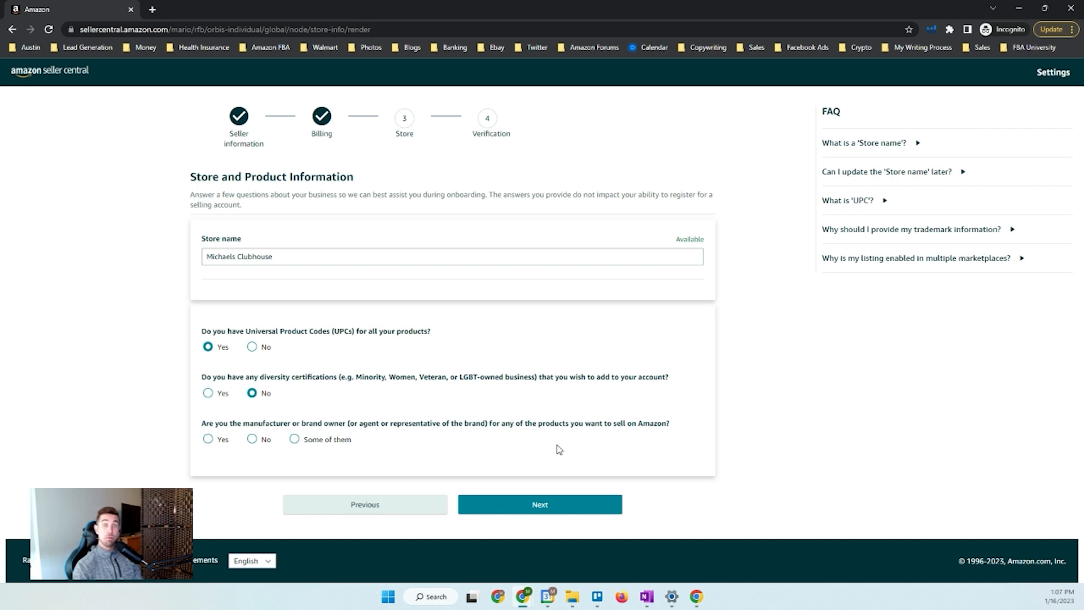
{"action": "left_click", "coordinate": [208, 439]}
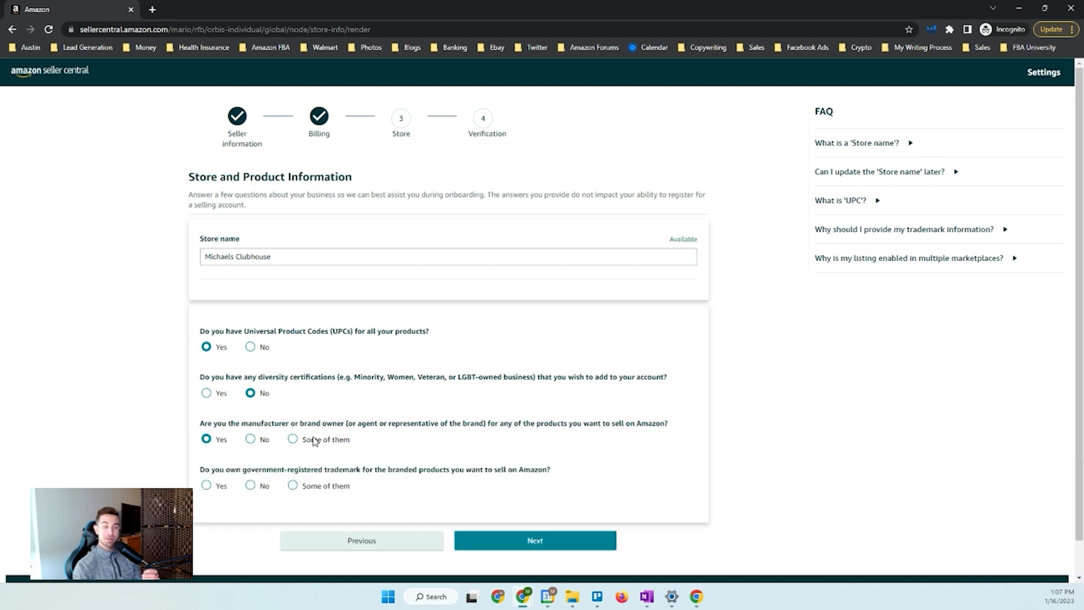
{"action": "left_click", "coordinate": [543, 547]}
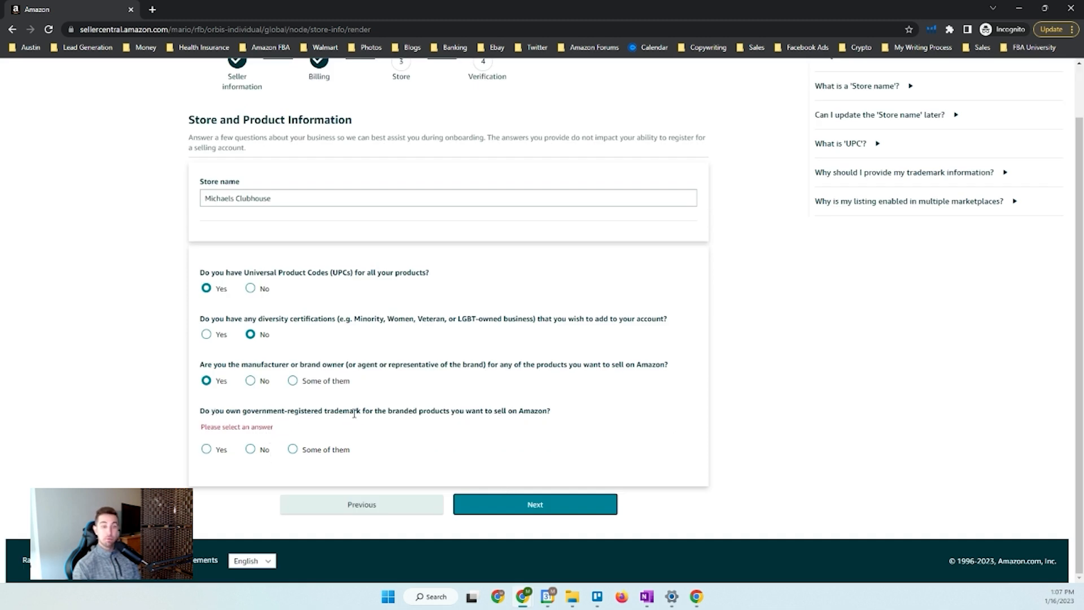
{"action": "left_click", "coordinate": [251, 450]}
{"action": "left_click", "coordinate": [515, 513]}
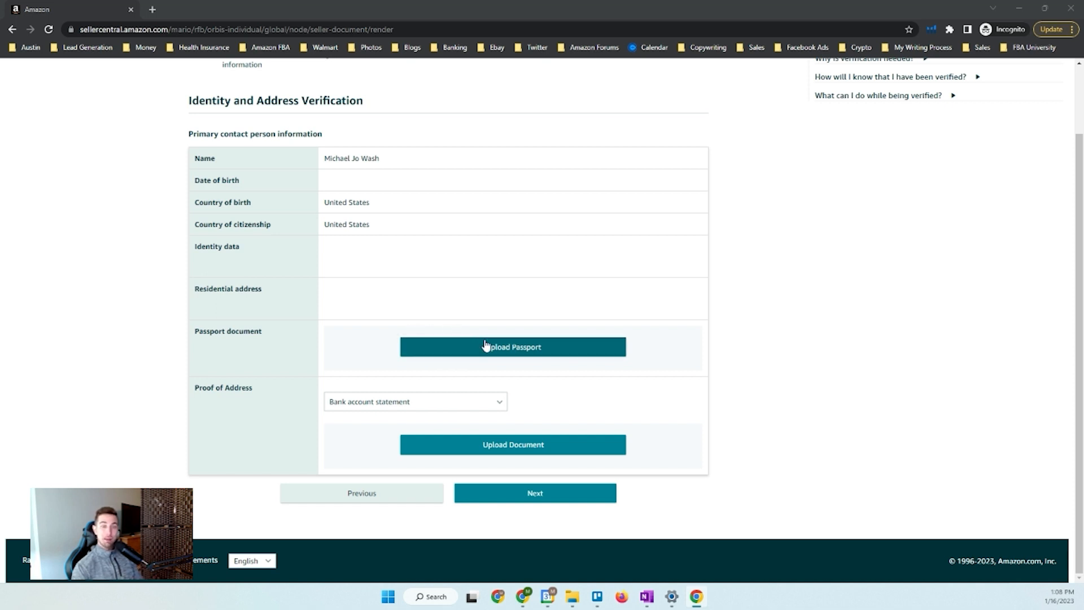
- Check the document types offered as proof of address, keeping the bank account statement option
{"action": "left_click", "coordinate": [474, 405]}
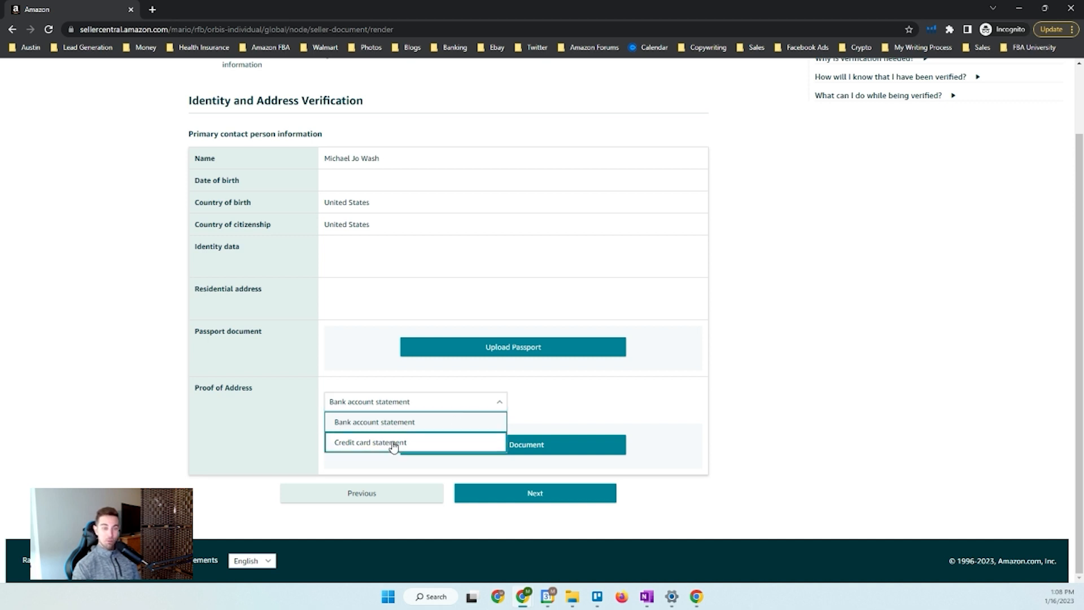
{"action": "left_click", "coordinate": [567, 411]}
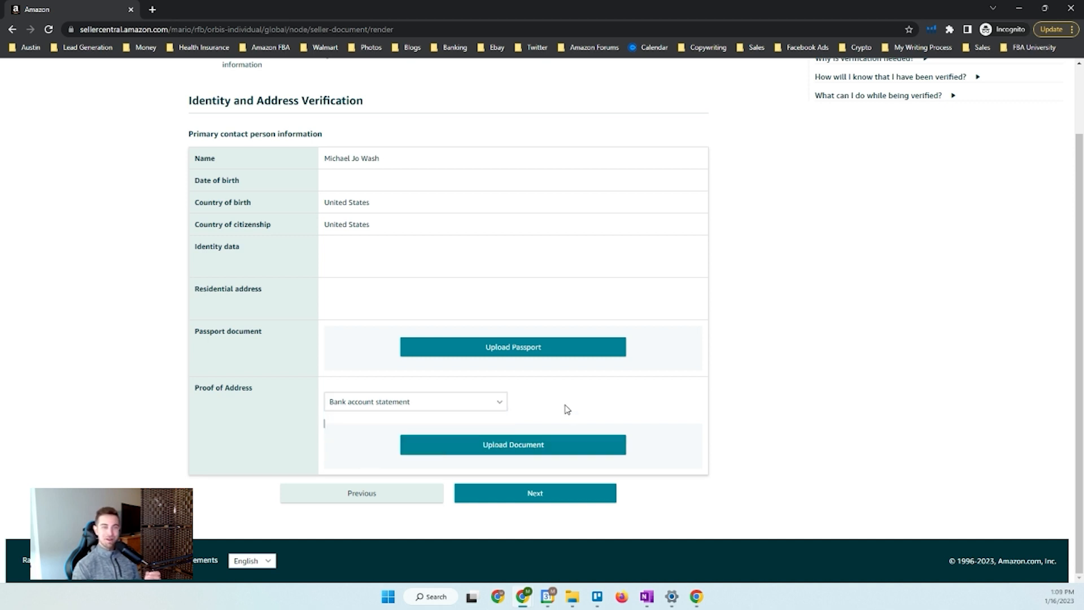